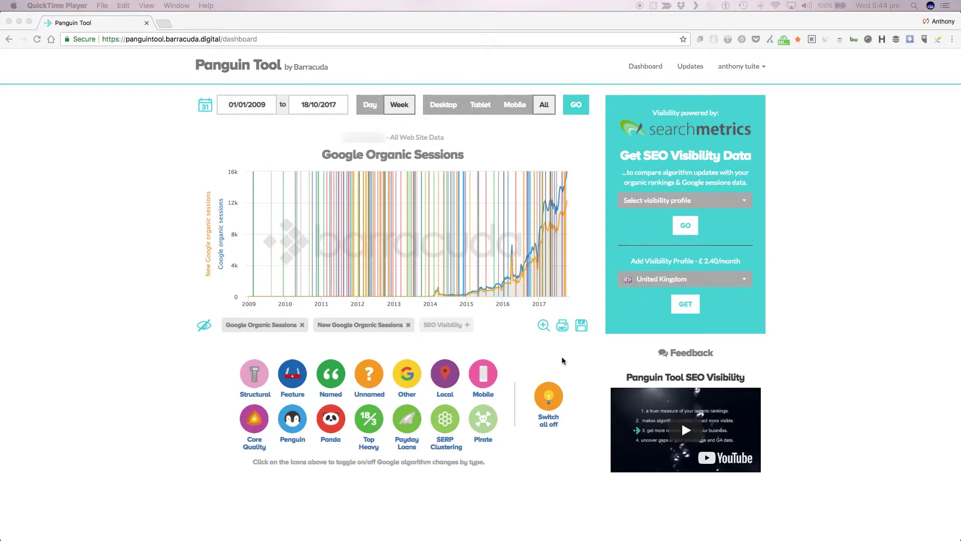
Switch off every algorithm update category and show only Structural updates on the chart.
left_click(550, 399)
left_click(549, 399)
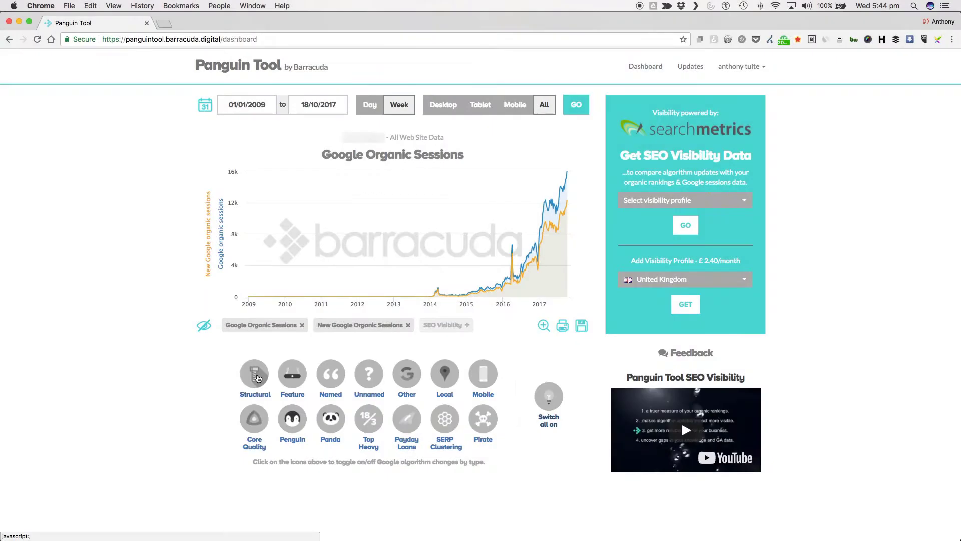
left_click(255, 379)
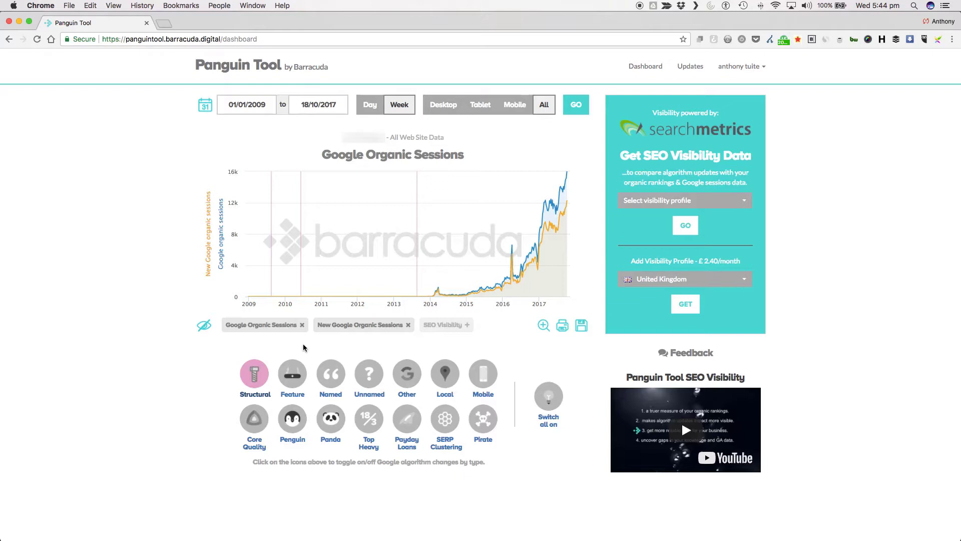
Compare the 2010 Caffeine and 2013 Hummingbird update details, ending on Hummingbird.
left_click(301, 226)
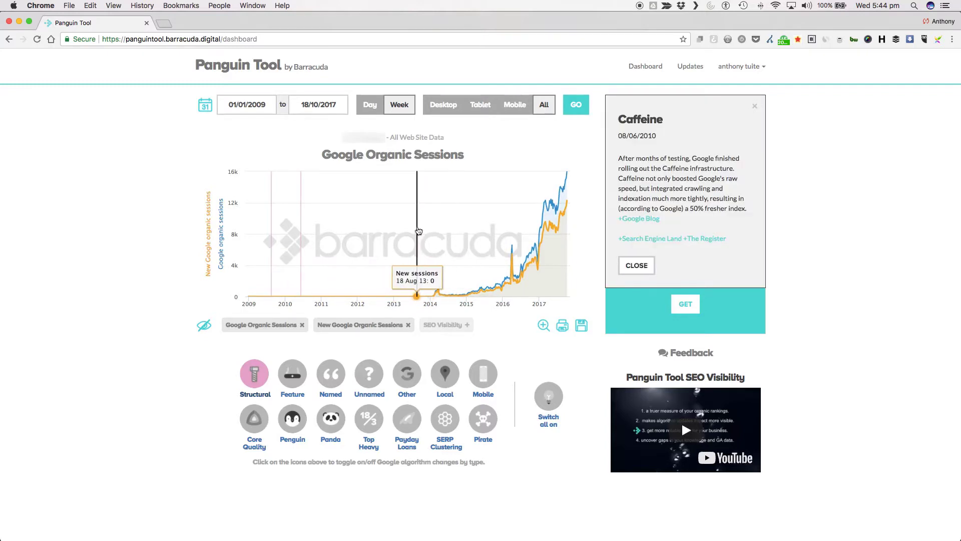
left_click(418, 231)
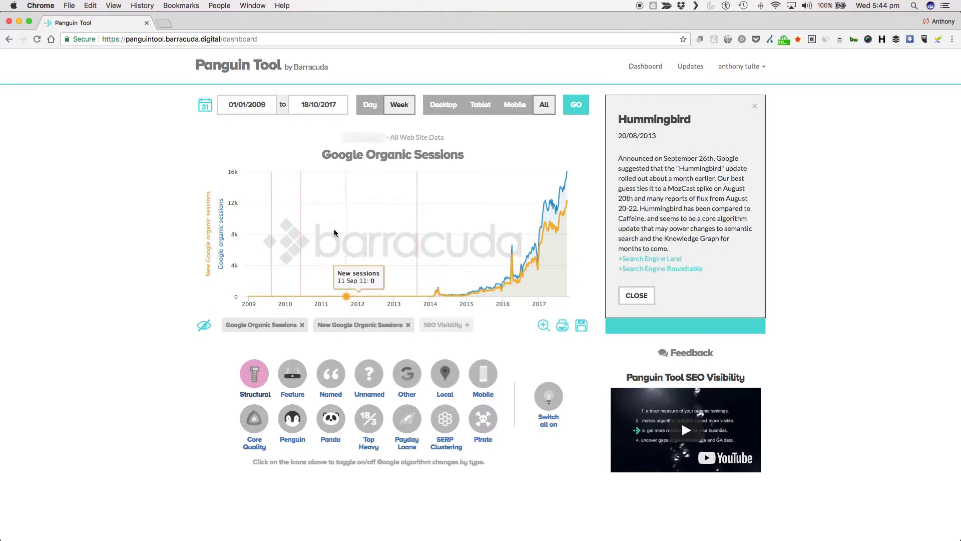
left_click(300, 225)
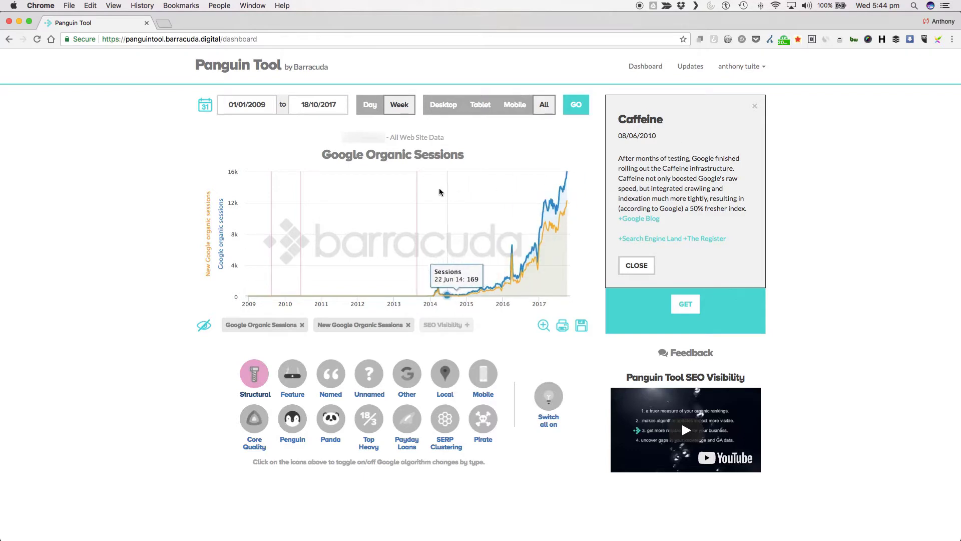
left_click(418, 194)
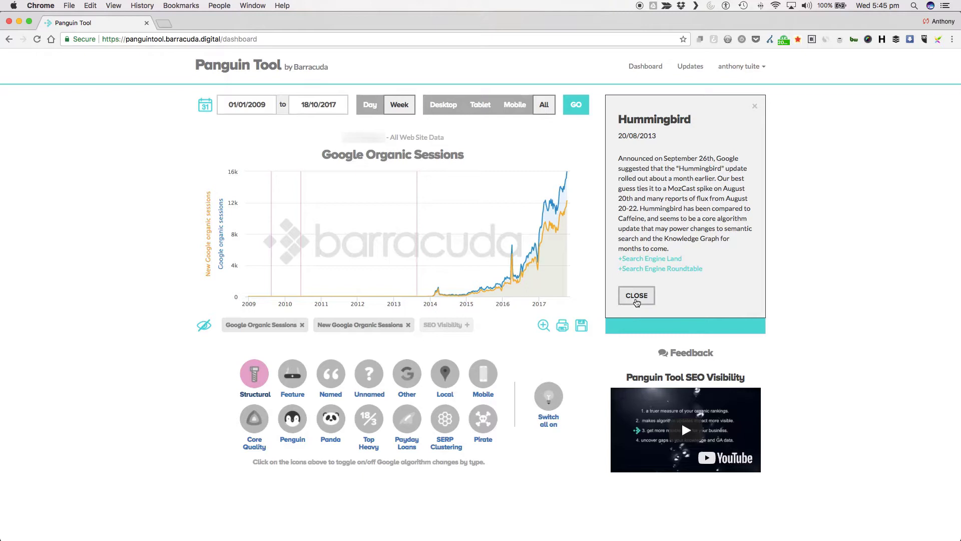
Close the Hummingbird details, hide Structural updates and open the Panda / Farmer (#1) details.
left_click(636, 300)
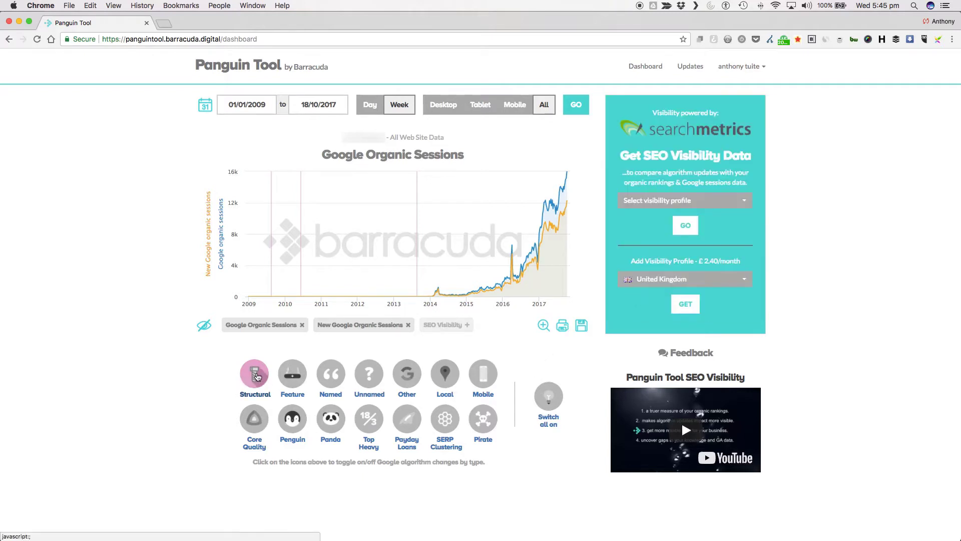
left_click(257, 377)
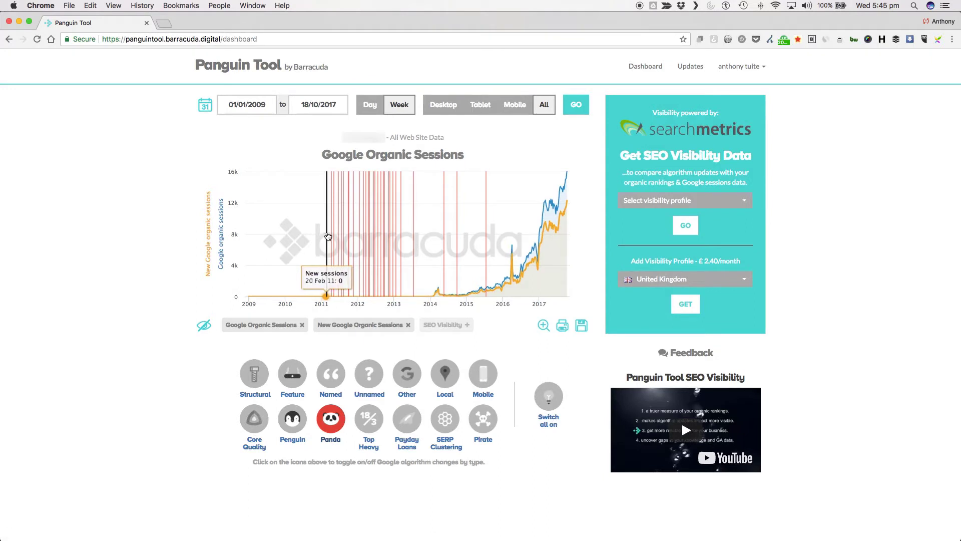
left_click(327, 232)
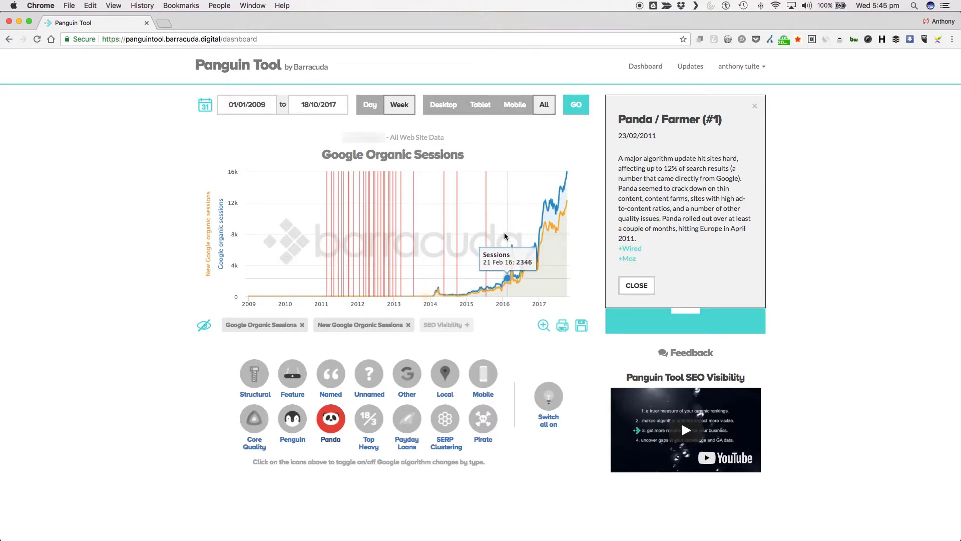
Review Panda 4.2 (#28) and Panda / Farmer (#1) details, then close them and hide Panda updates.
left_click(486, 230)
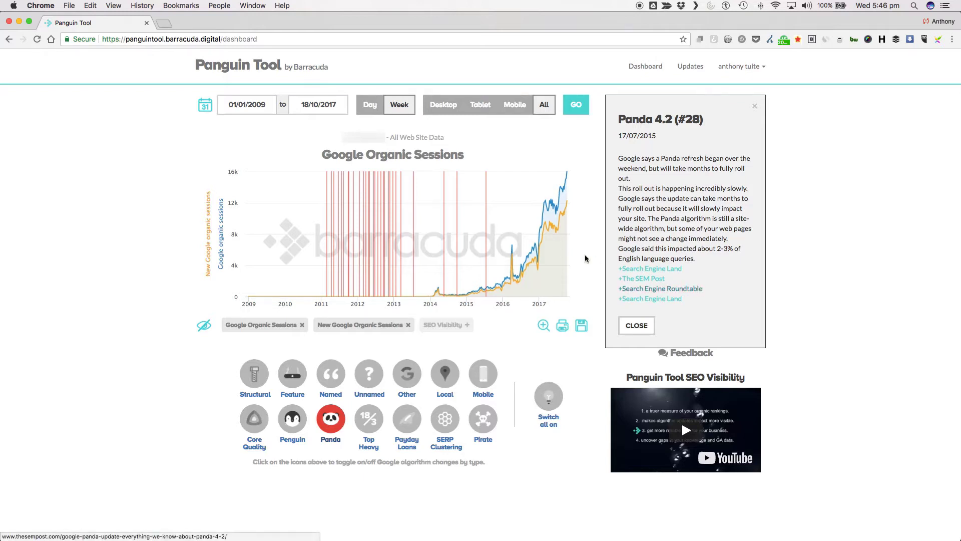
left_click(327, 218)
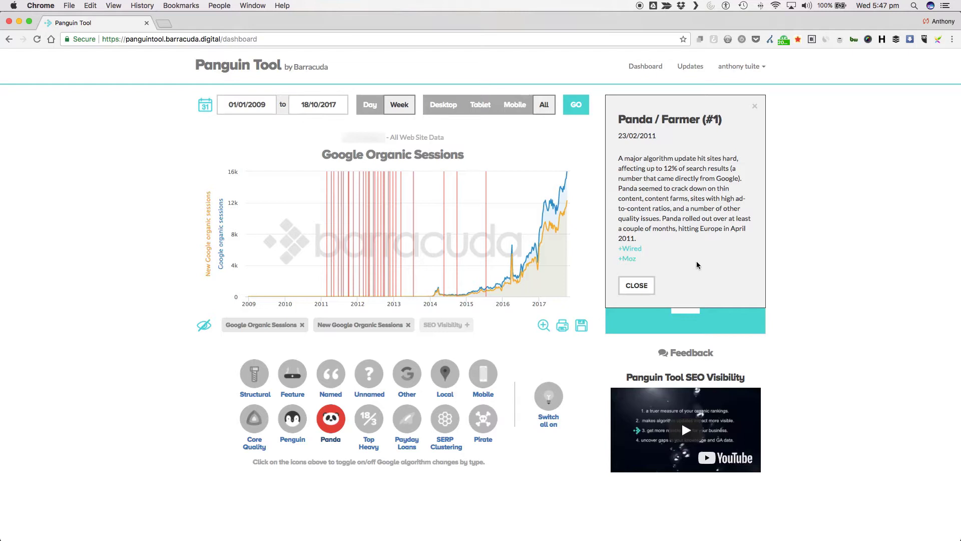
left_click(647, 284)
left_click(331, 418)
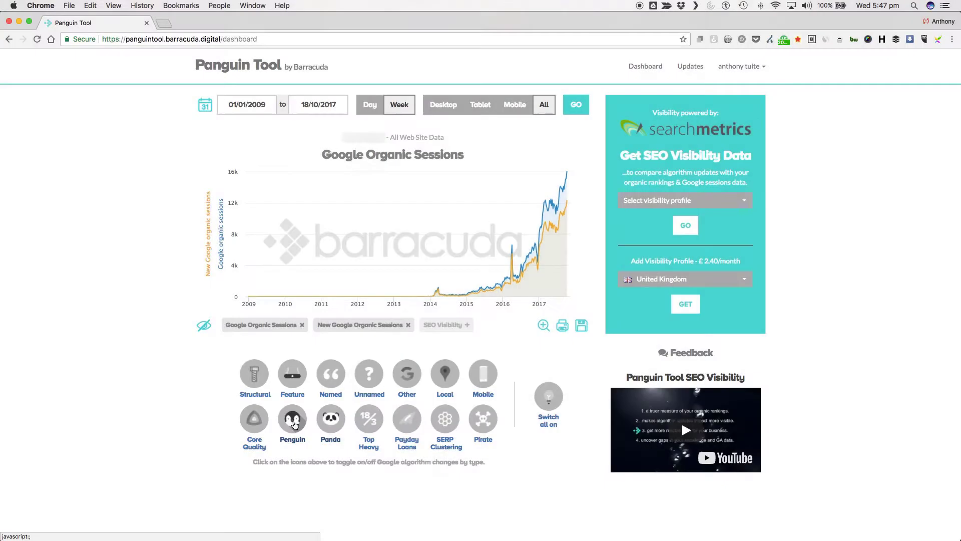
Show Penguin updates, read the Penguin (#1) update details and close them.
left_click(295, 424)
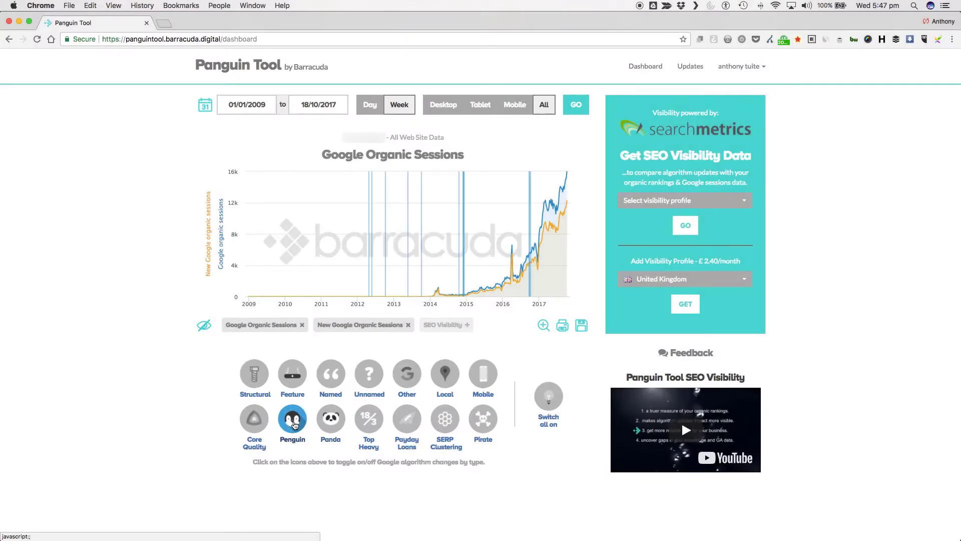
left_click(370, 231)
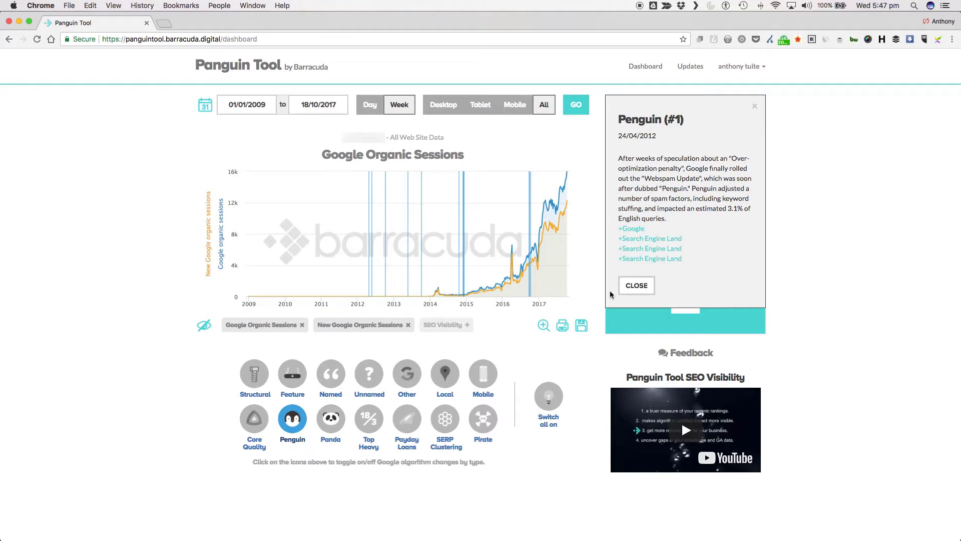
left_click(636, 285)
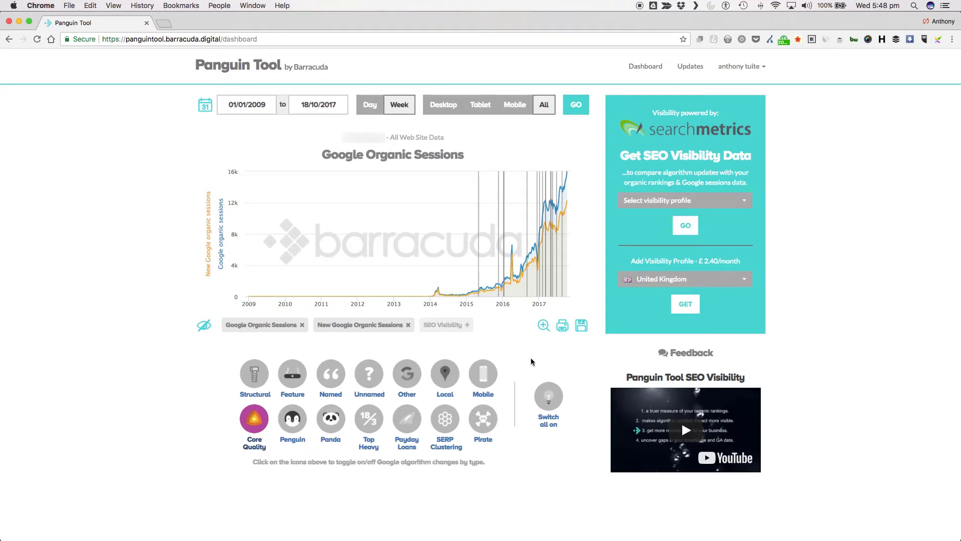
View Phantom #2 details, zoom to Dec '16–Aug '17, and read the April 2017 Unnamed and March 2017 Fred updates.
left_click(480, 243)
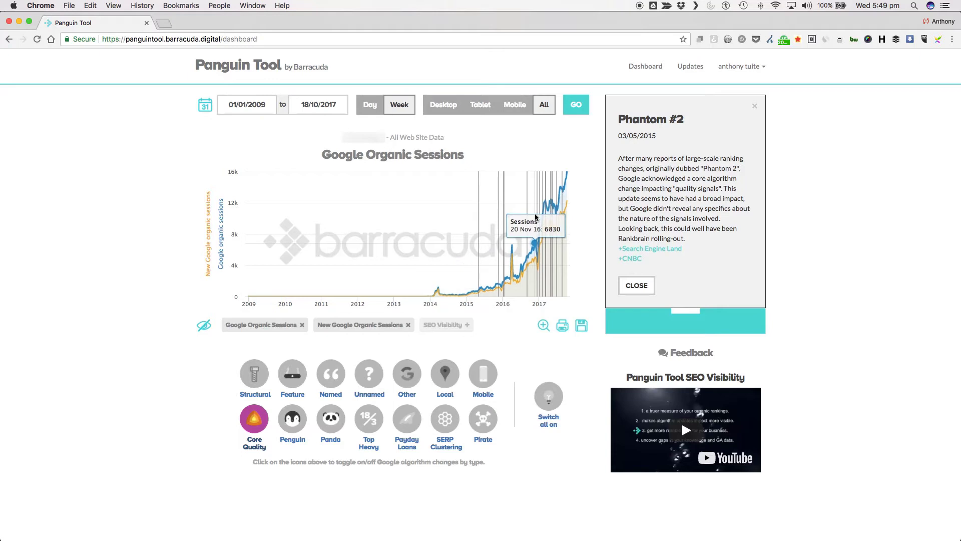
left_click_drag(535, 216, 563, 208)
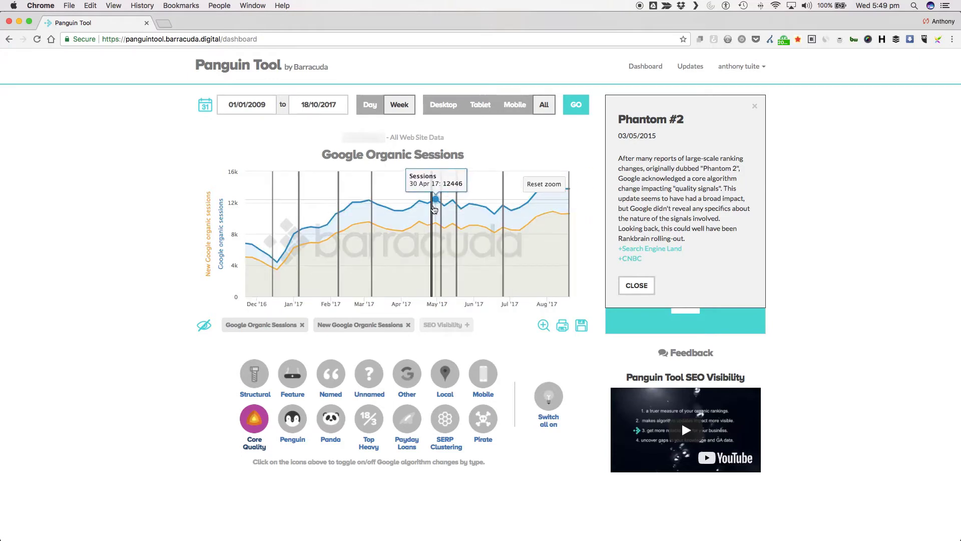
left_click(434, 209)
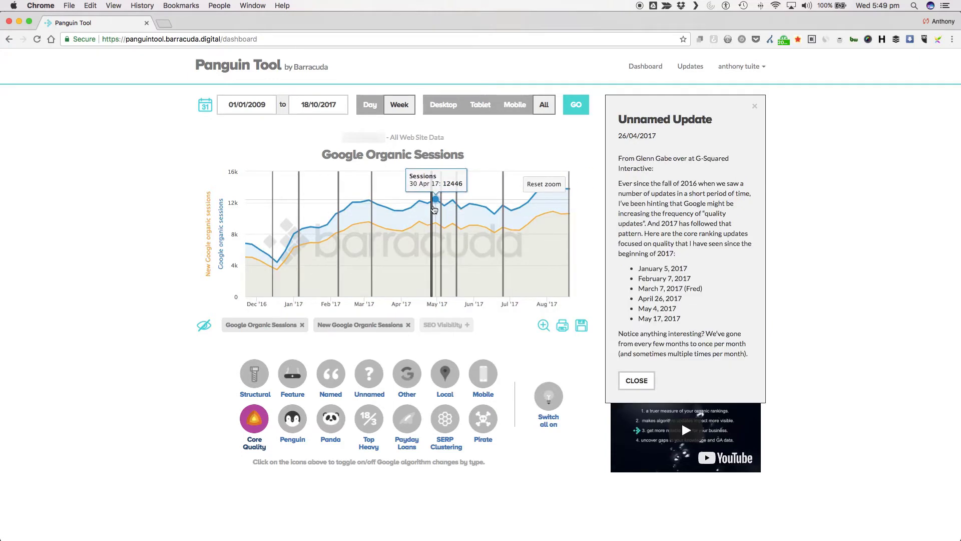
left_click(372, 225)
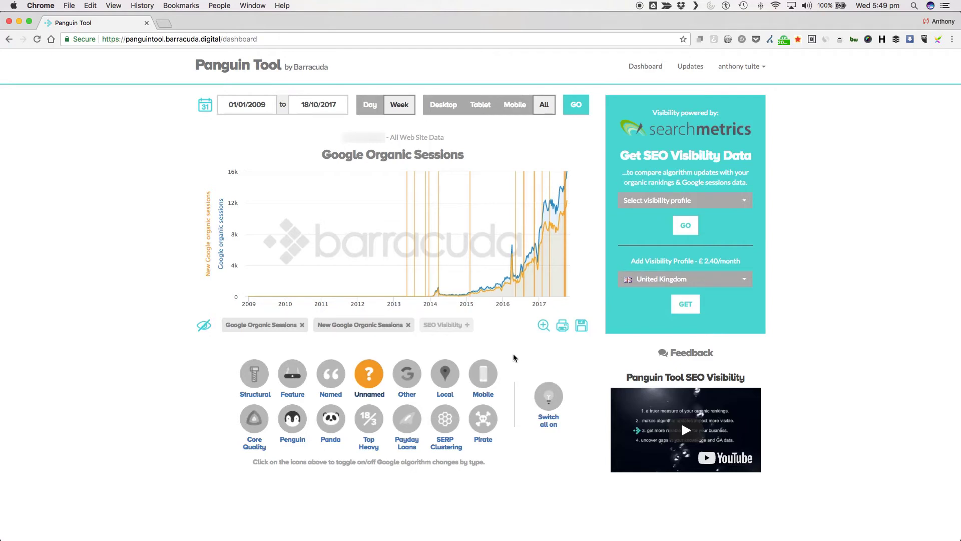
Read the February 2015 Unnamed Update details, then close the panel.
left_click(470, 228)
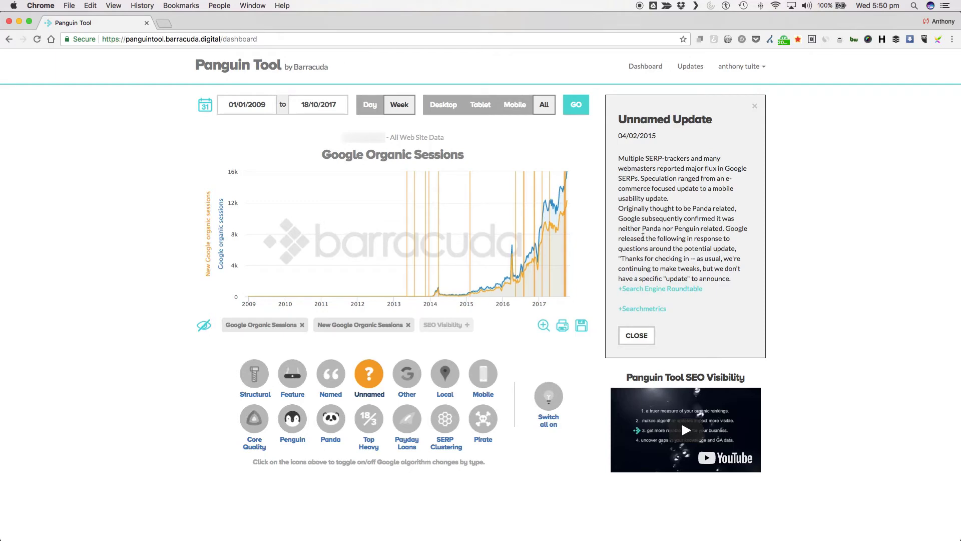
left_click(637, 342)
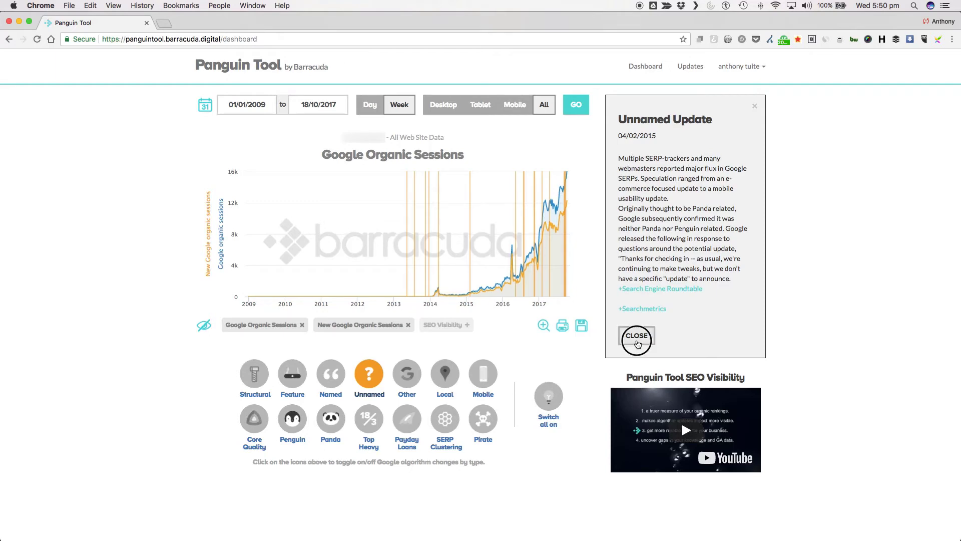
Hide the Unnamed update lines and view the Rankbrain update details.
left_click(368, 361)
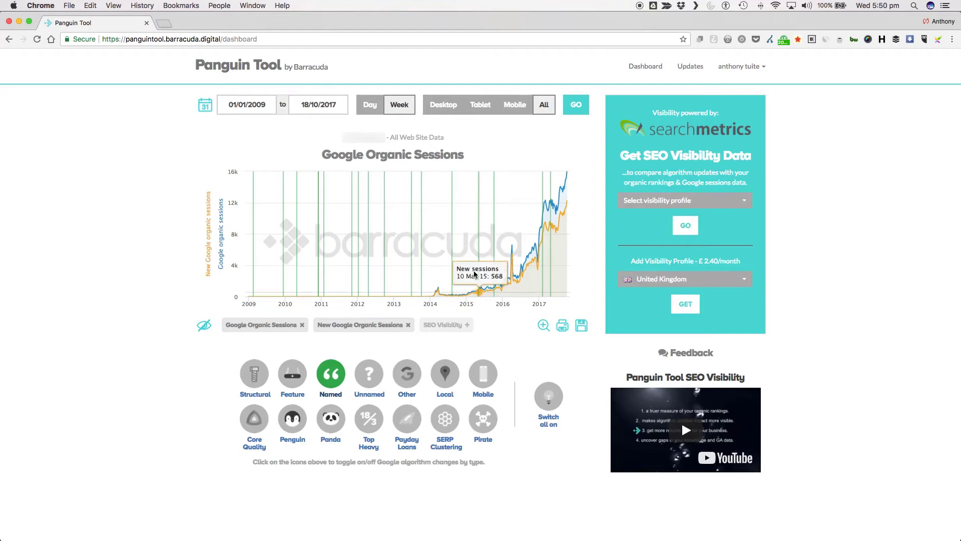
left_click(478, 229)
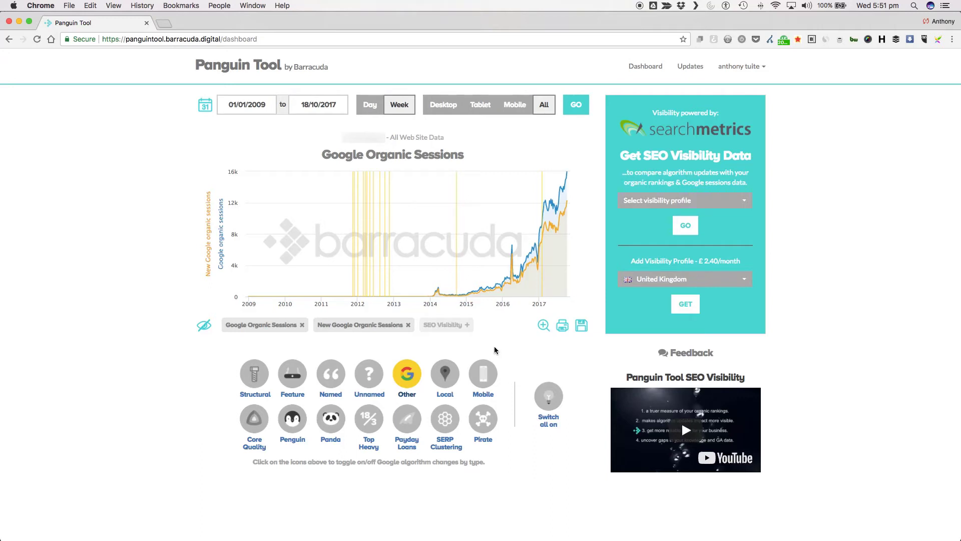
Open the May 39-Pack update details from the Other category.
left_click(374, 214)
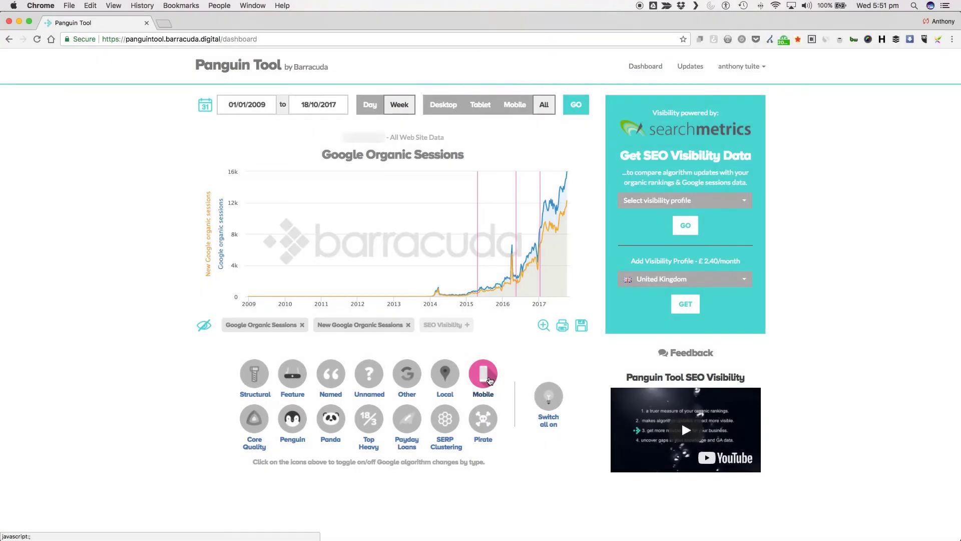
Read the Mobile Friendly #1, #2 and Mobile Intrusive Interstitial Penalty details, then close the panel.
left_click(479, 209)
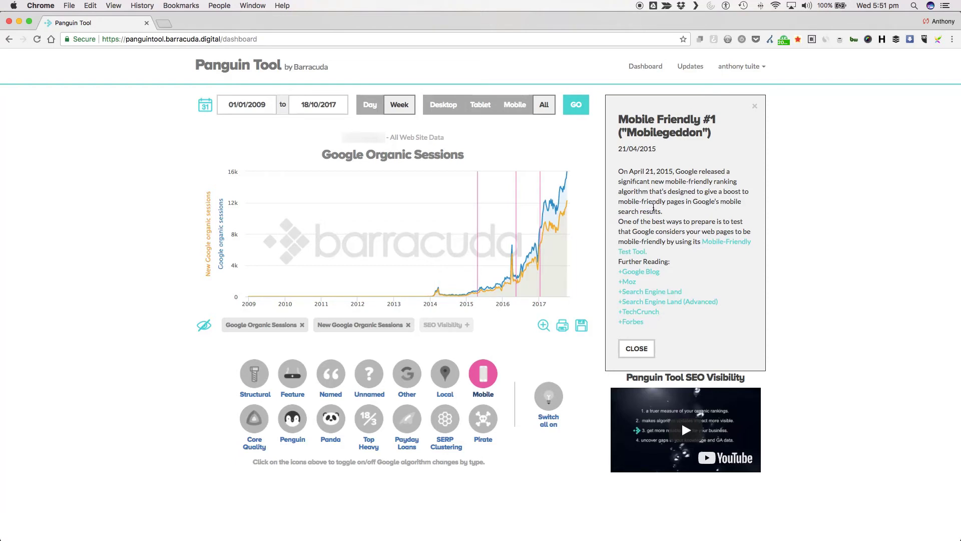
left_click(516, 205)
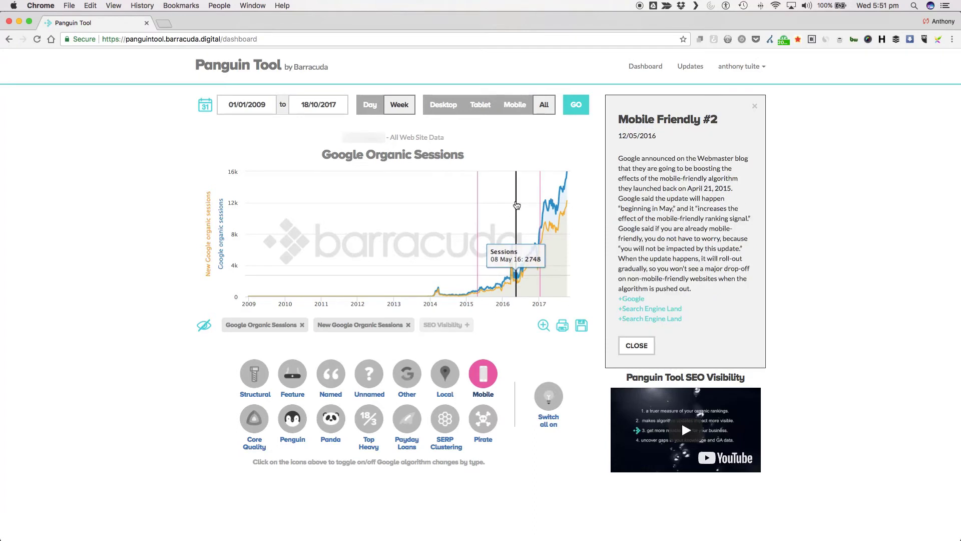
left_click(541, 193)
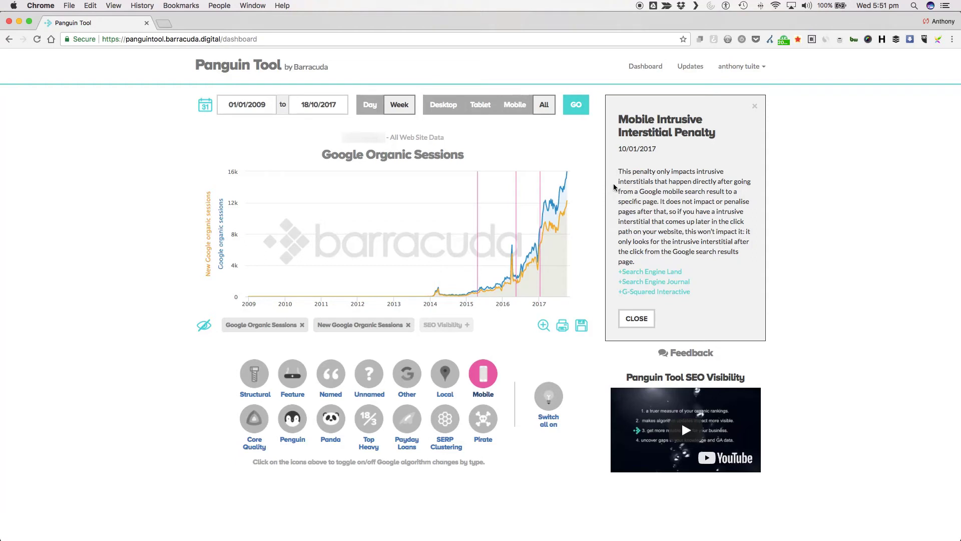
left_click(632, 320)
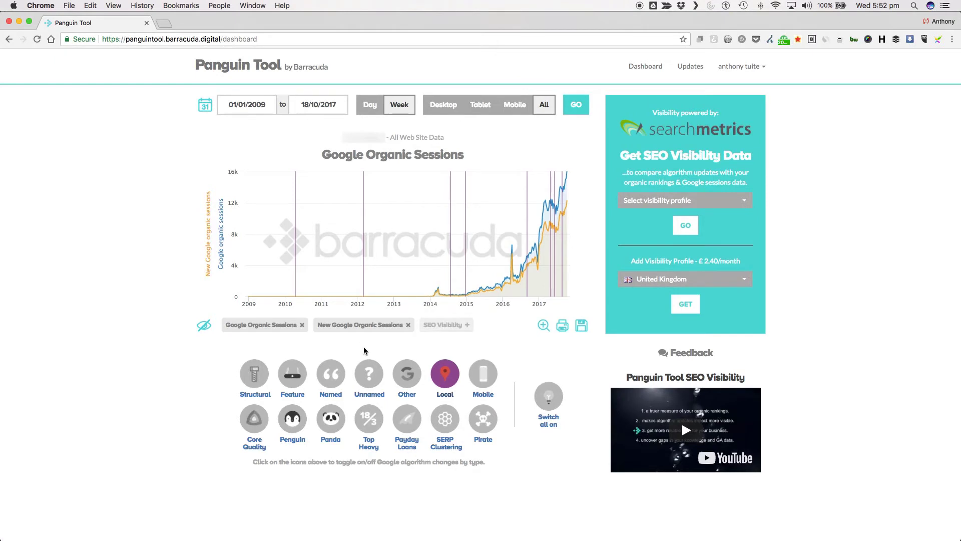
Read the Venice, Pigeon (US Only), later Pigeon and Possum 1 local update details.
mouse_move(356, 250)
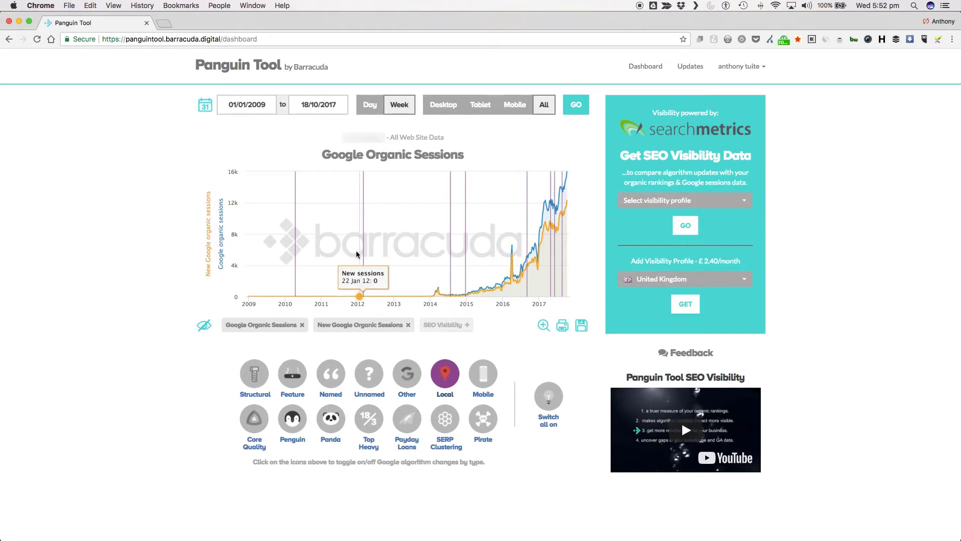
left_click(364, 225)
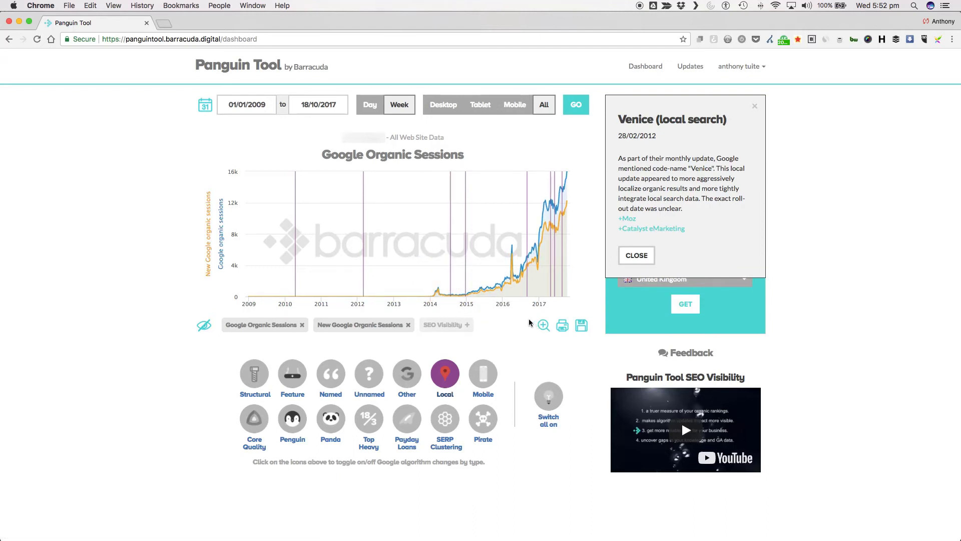
left_click(452, 241)
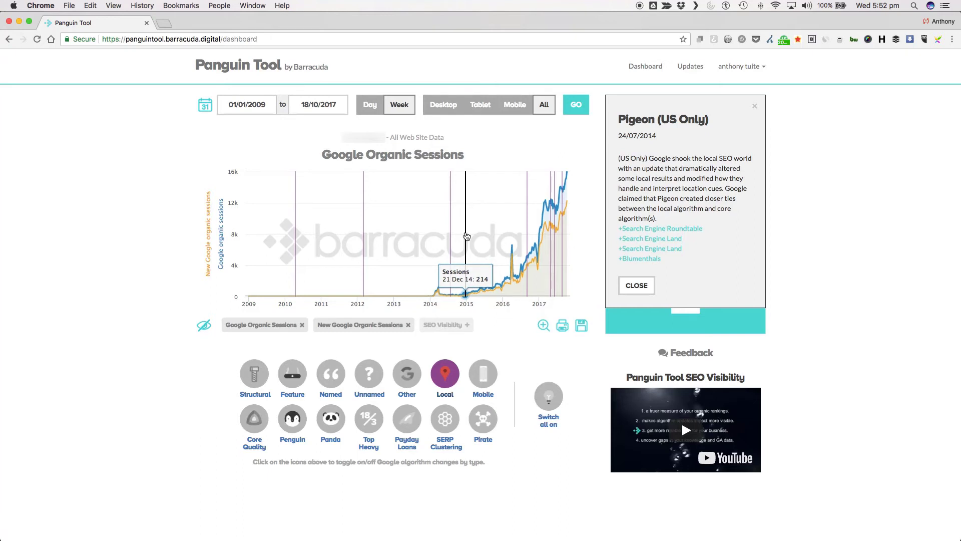
left_click(466, 237)
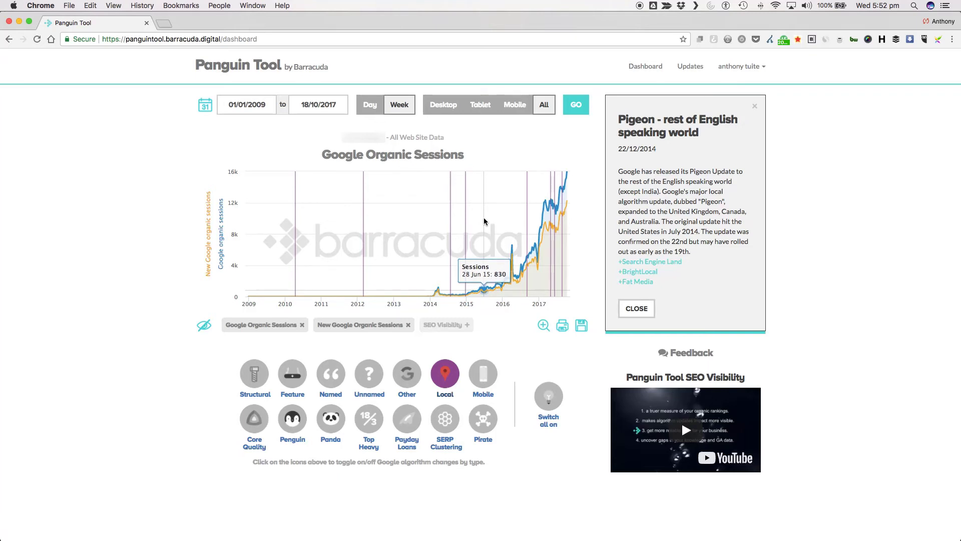
left_click(528, 192)
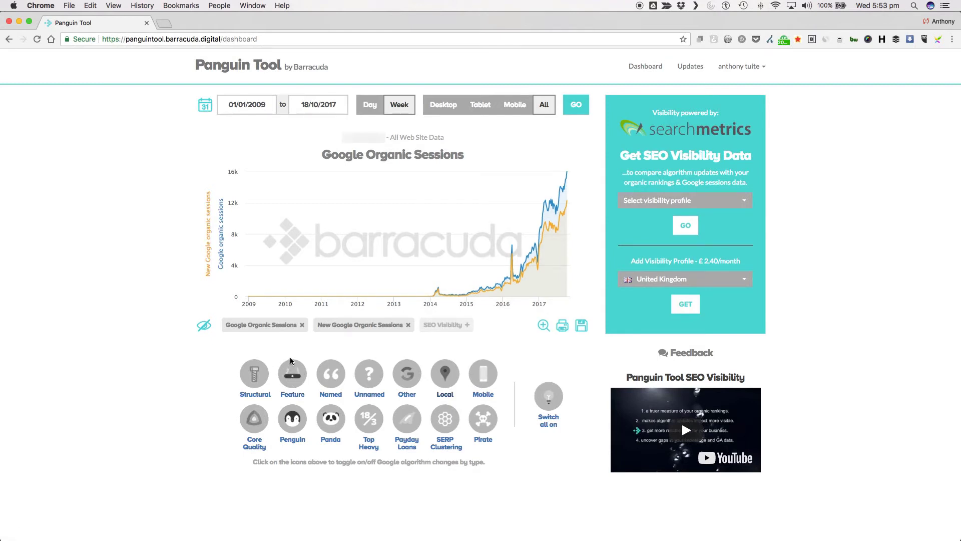
Show Feature updates on the chart and read the Google+, Schema.org and Knowledge Graph details.
left_click(293, 371)
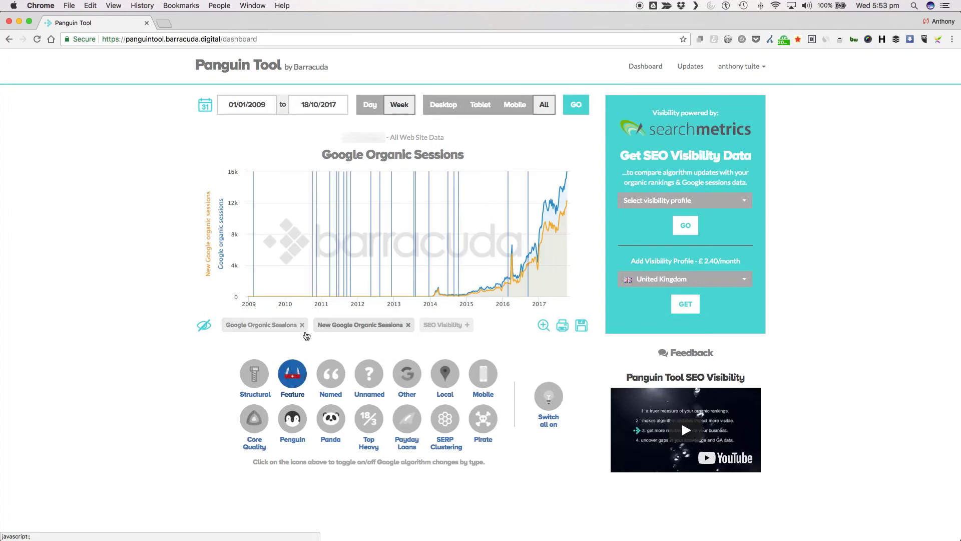
left_click(338, 239)
left_click(337, 237)
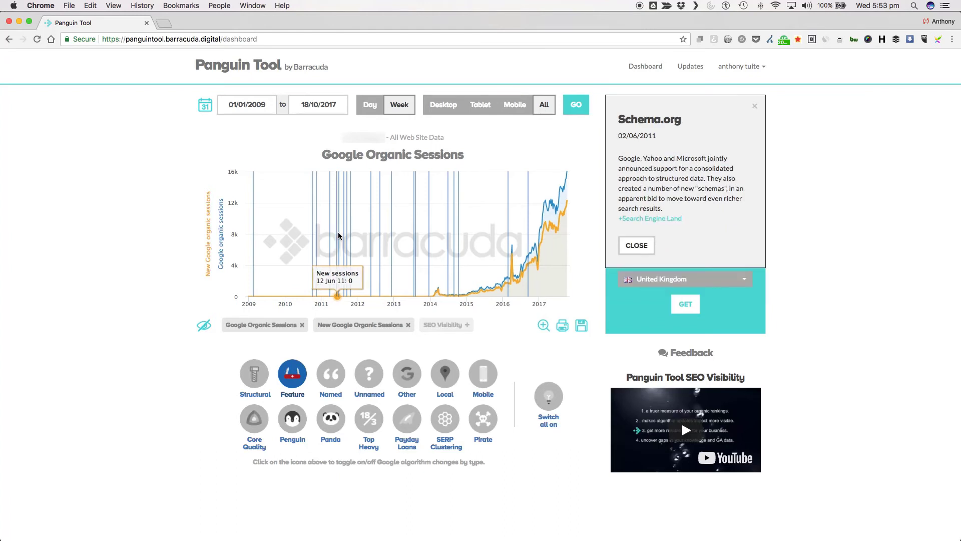
left_click(372, 234)
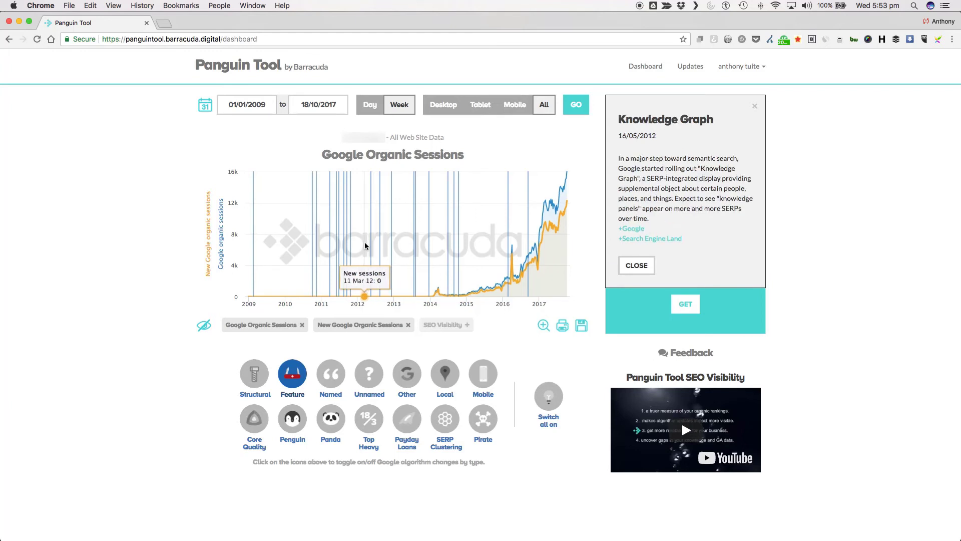
Review the In-depth Articles, Knowledge Graph Expansion, Authorship Shake-up, September 2016 and AdWords Shake-up updates.
left_click(416, 223)
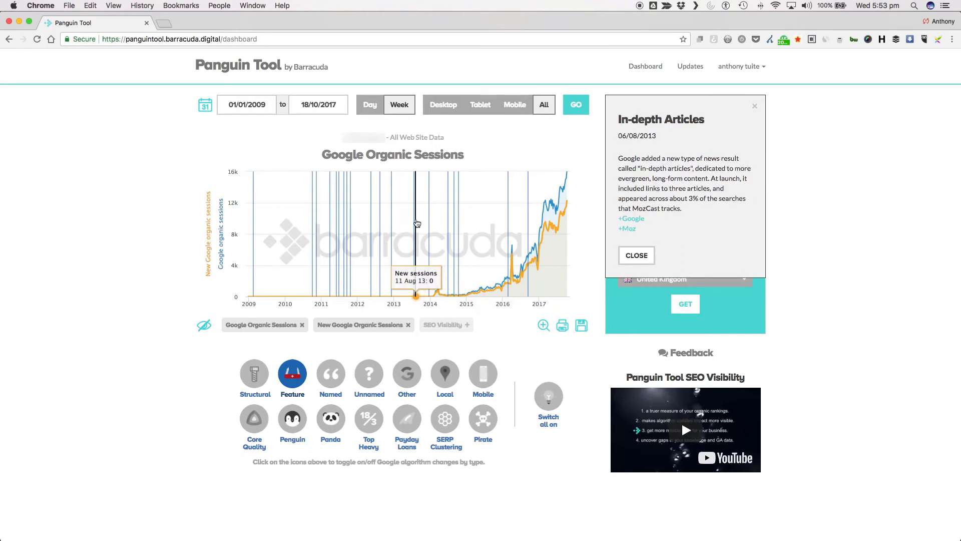
left_click(415, 223)
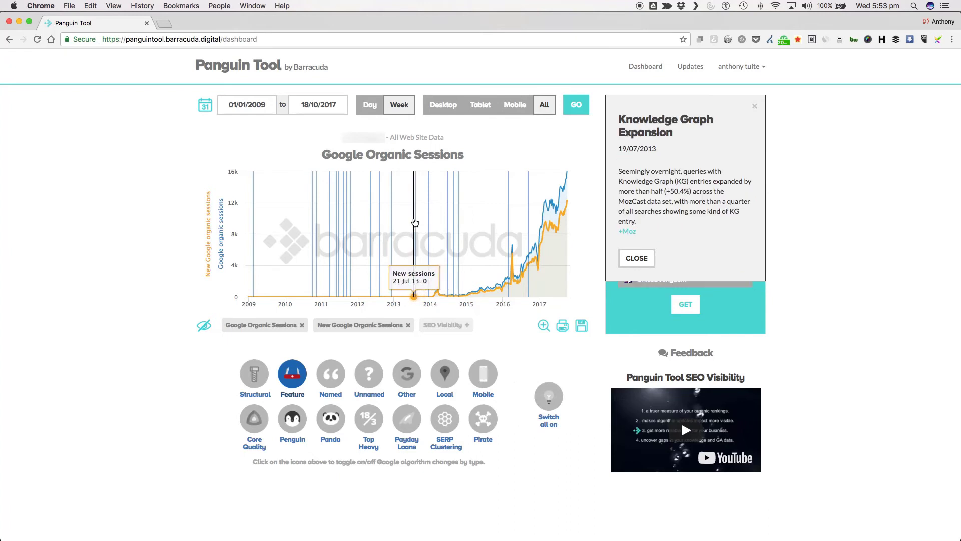
left_click(430, 222)
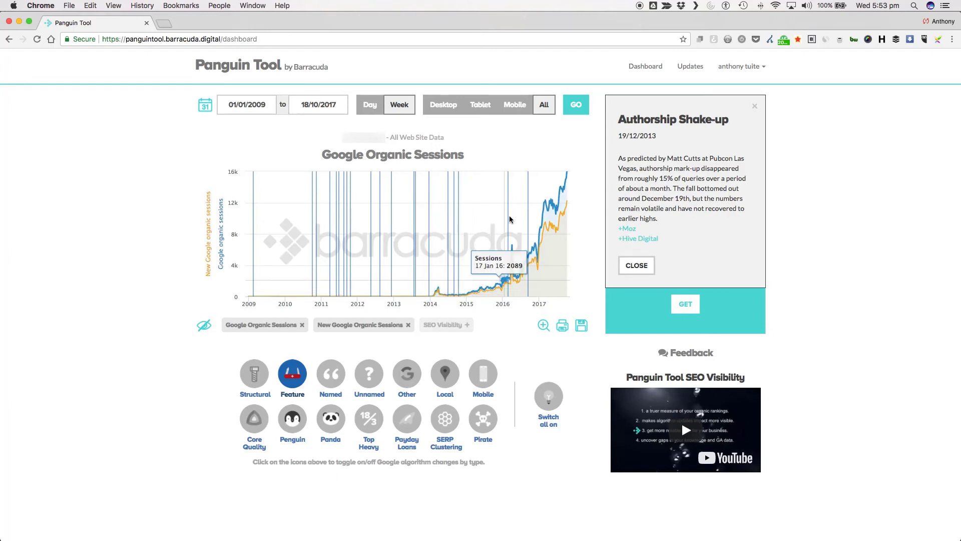
left_click(529, 220)
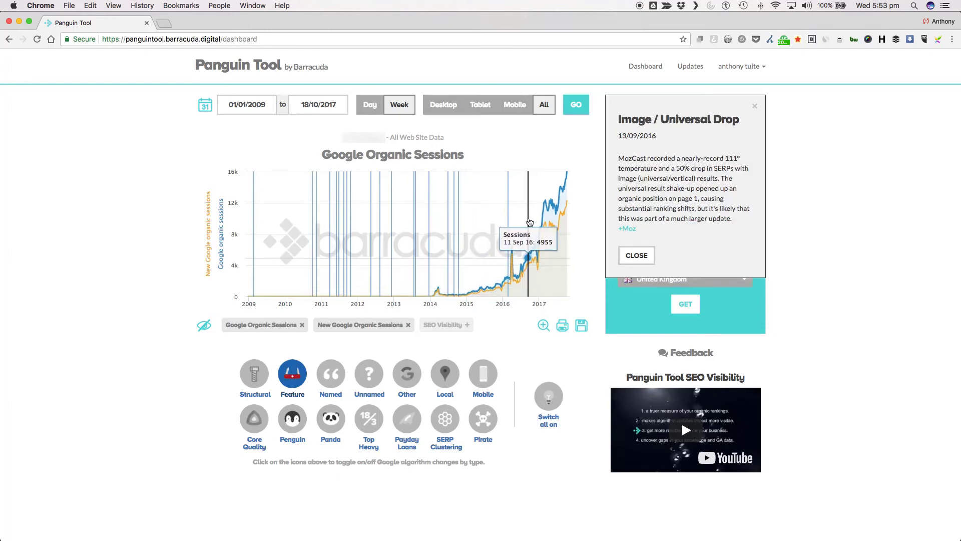
left_click(507, 214)
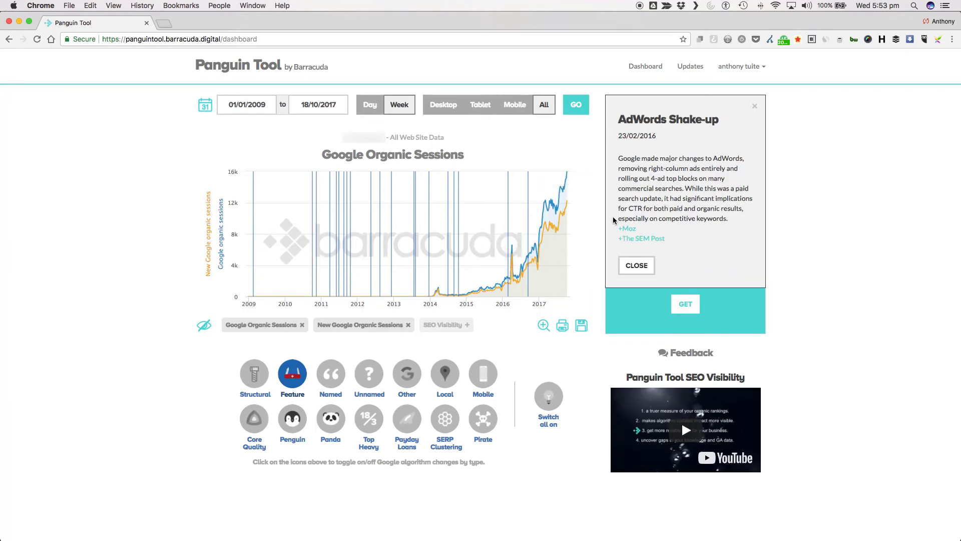
Swap the Feature markers for the three Top Heavy lines and read the Top Heavy (#1) details.
left_click(627, 267)
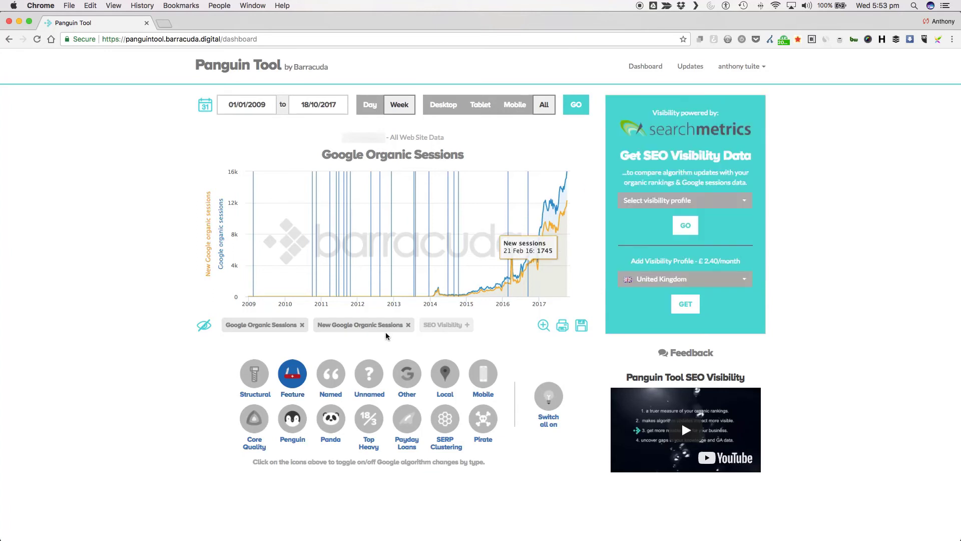
left_click(287, 375)
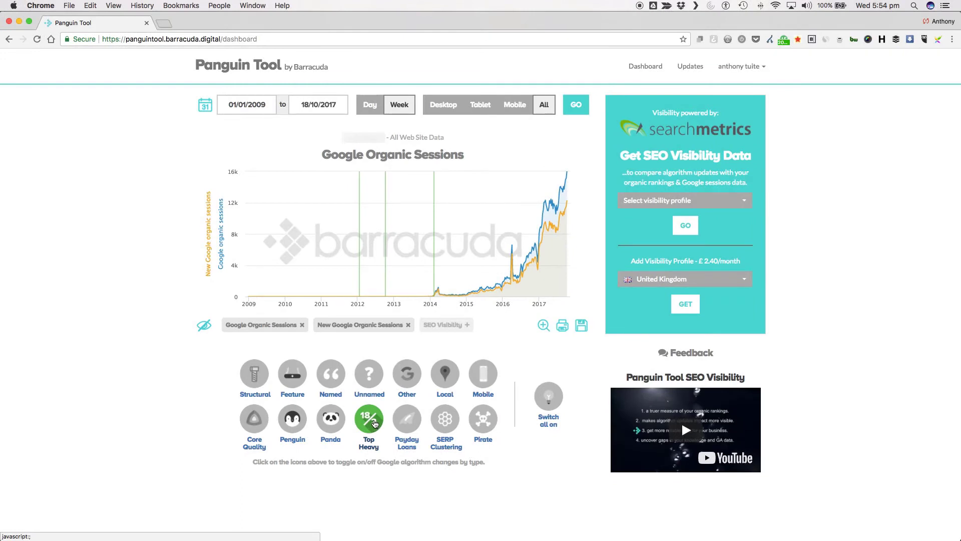
left_click(359, 219)
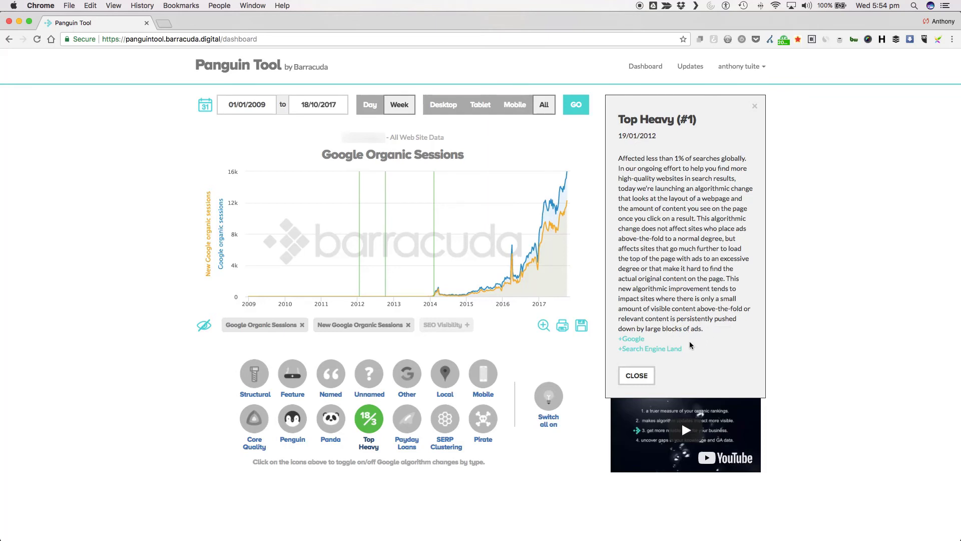
left_click(631, 377)
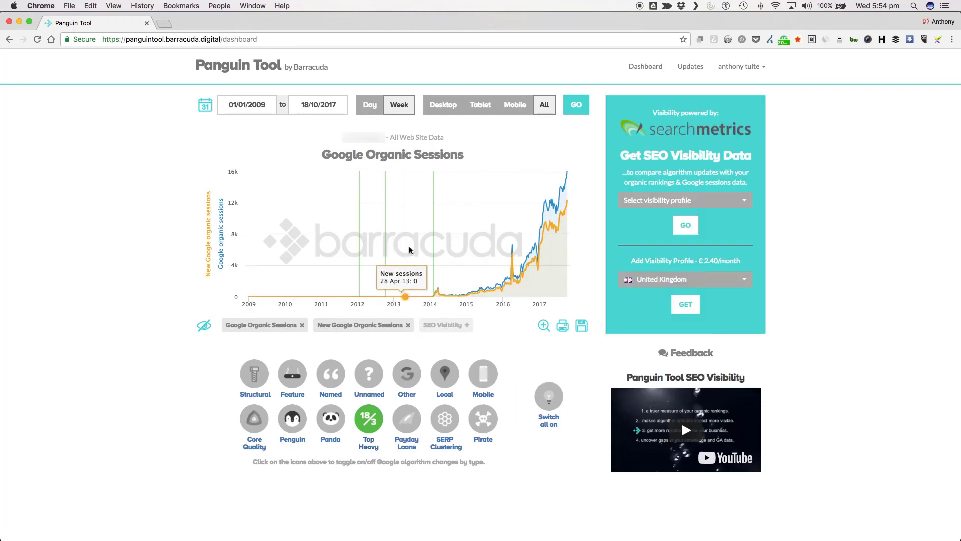
Replace Top Heavy with the Payday Loans lines and read the 2013 Payday Loan #1 details.
left_click(372, 428)
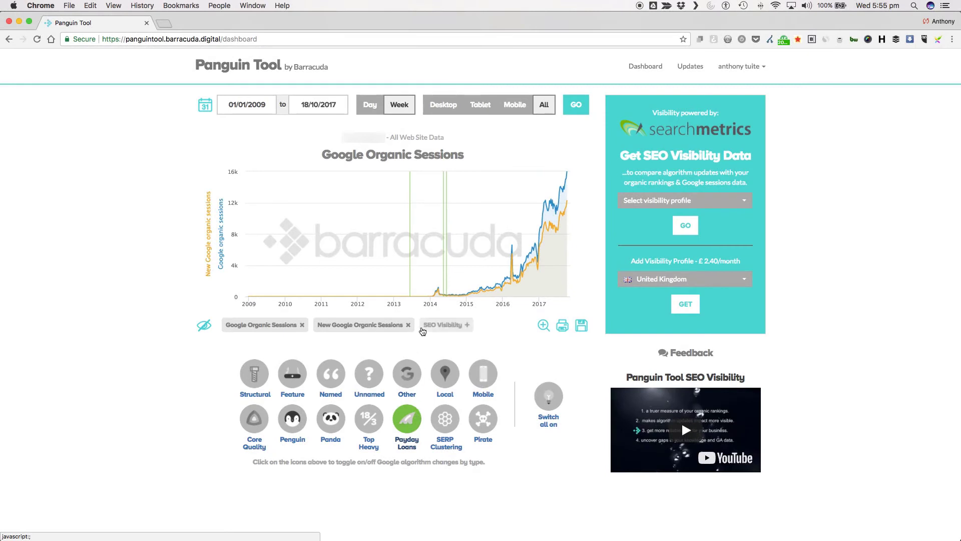
left_click(410, 231)
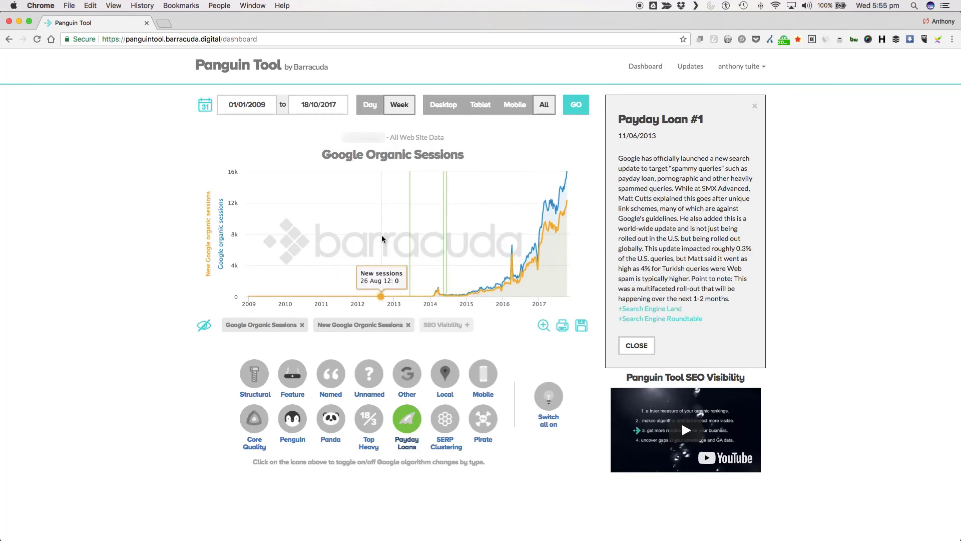
left_click(646, 353)
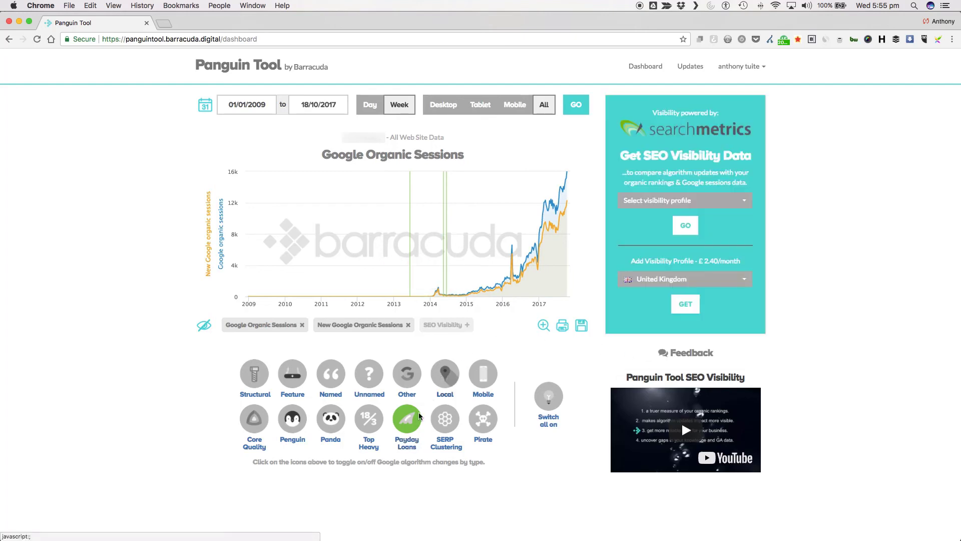
Show SERP Clustering and read the 2010 Brand Update, 2012 SERP Diversity and 2013 Domain Crowding details.
left_click(408, 423)
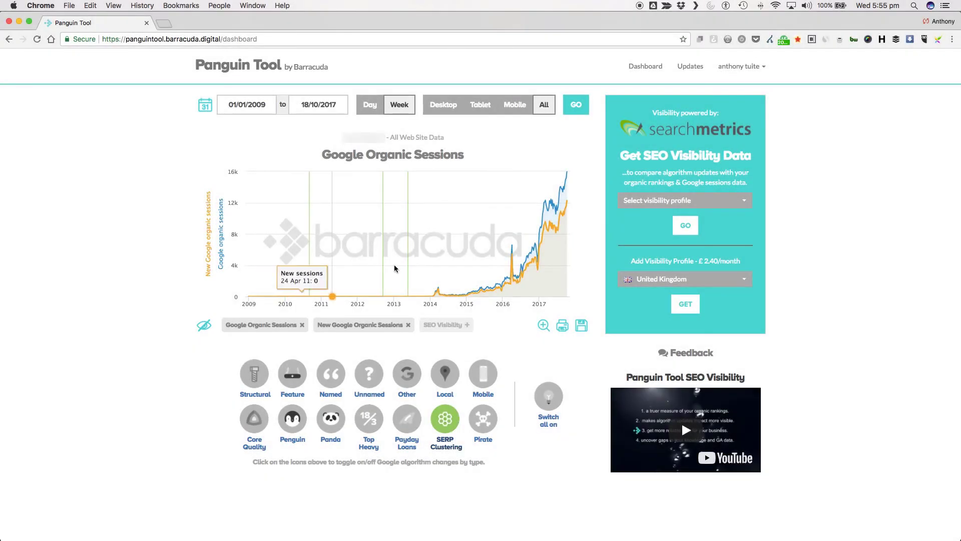
left_click(310, 241)
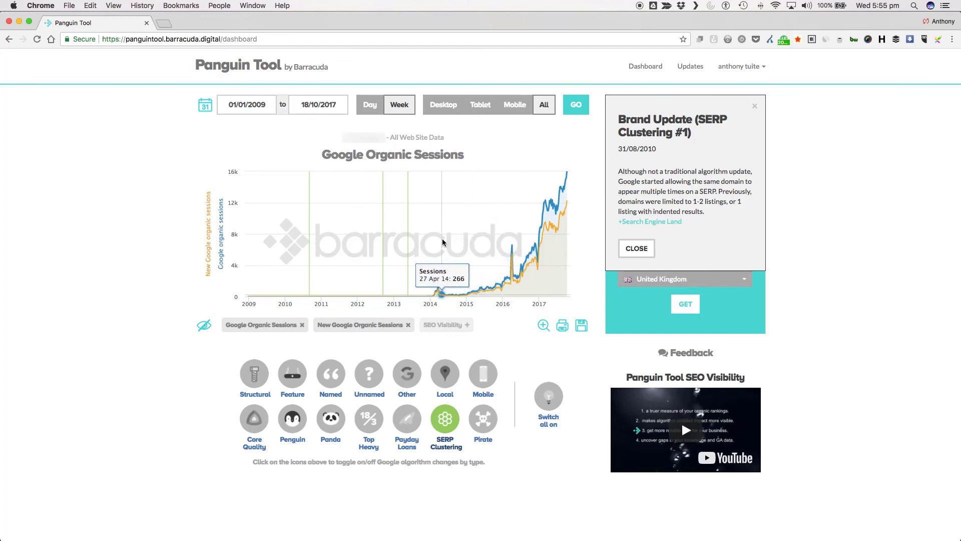
left_click(384, 216)
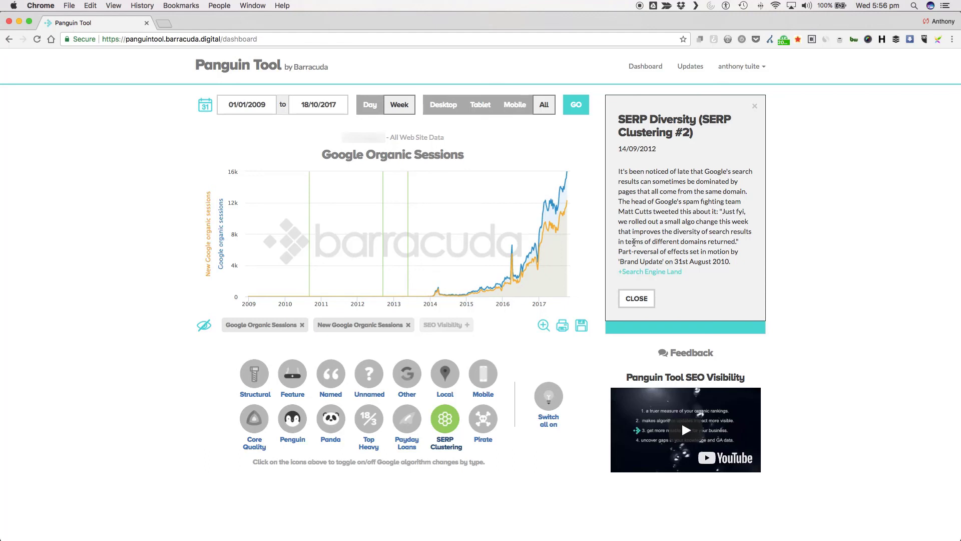
left_click(409, 205)
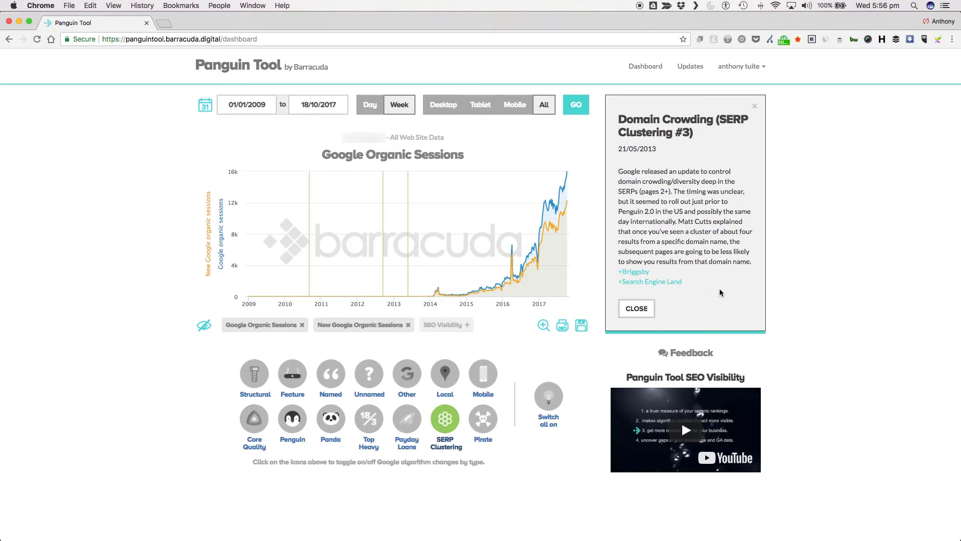
left_click(636, 309)
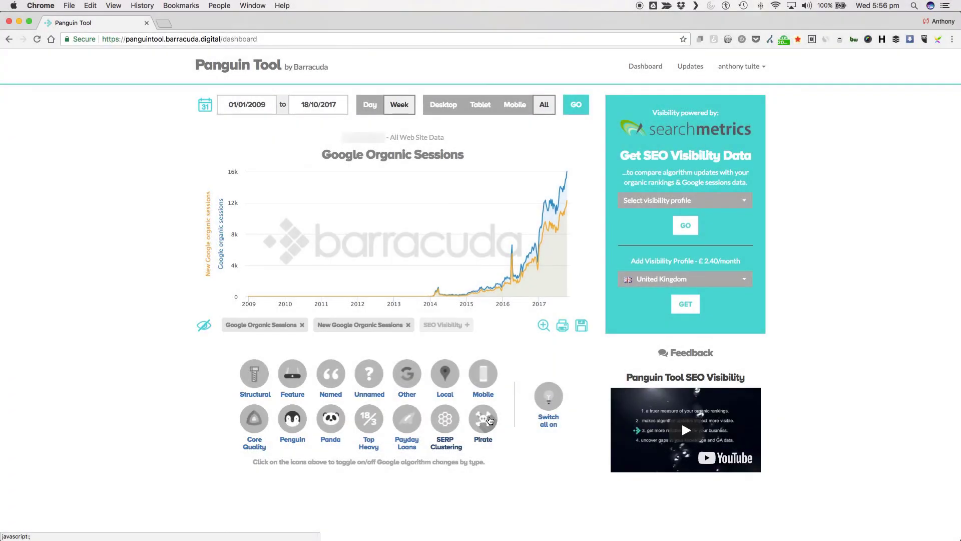
Read both Pirate update details, then switch on all algorithm-update categories.
left_click(490, 420)
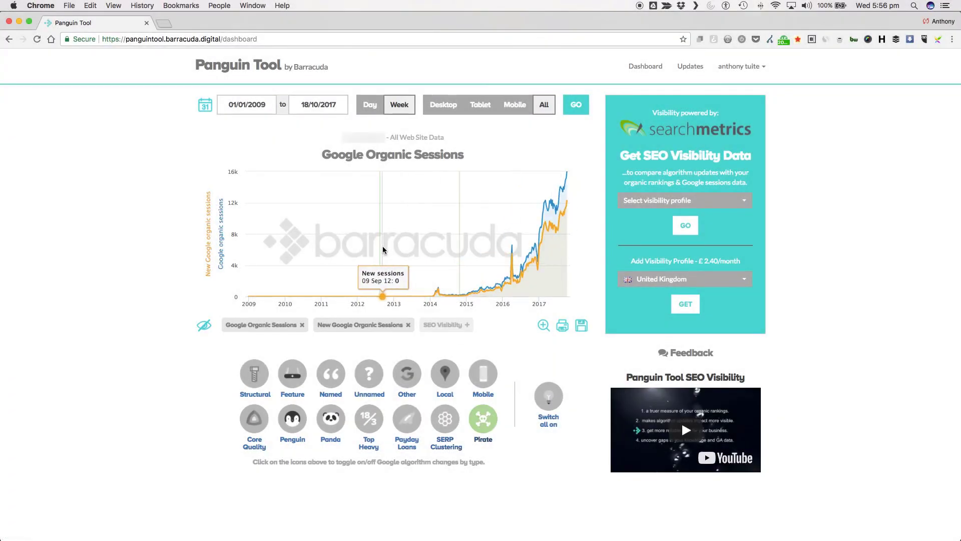
left_click(381, 231)
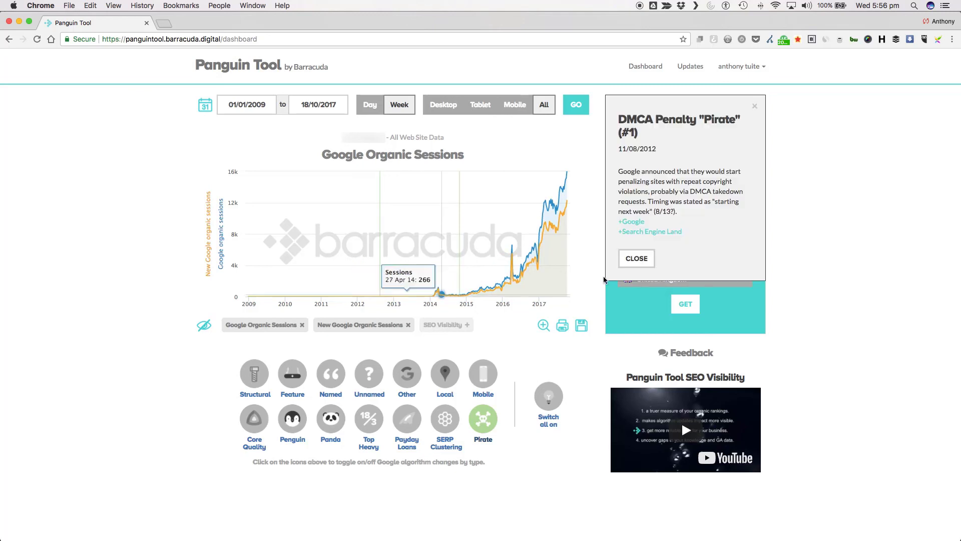
left_click(460, 216)
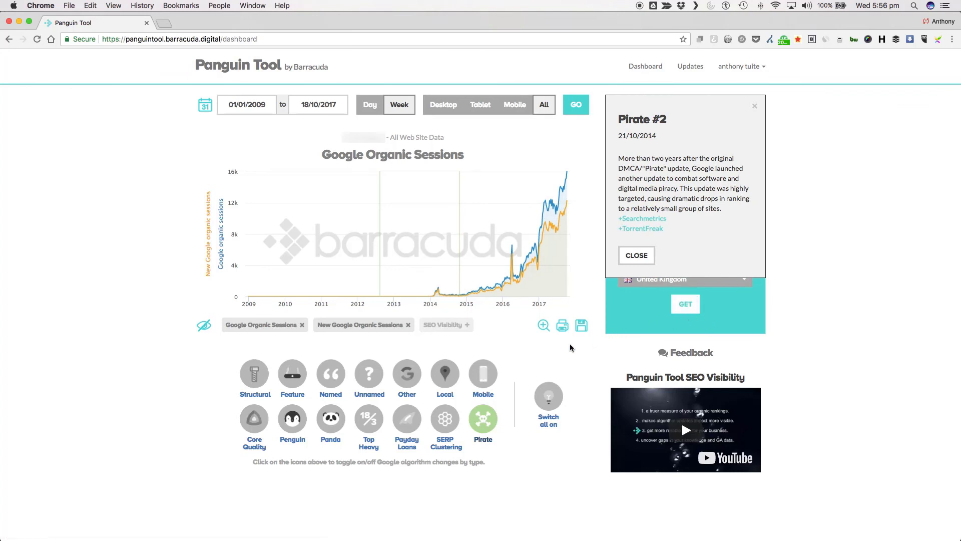
left_click(380, 211)
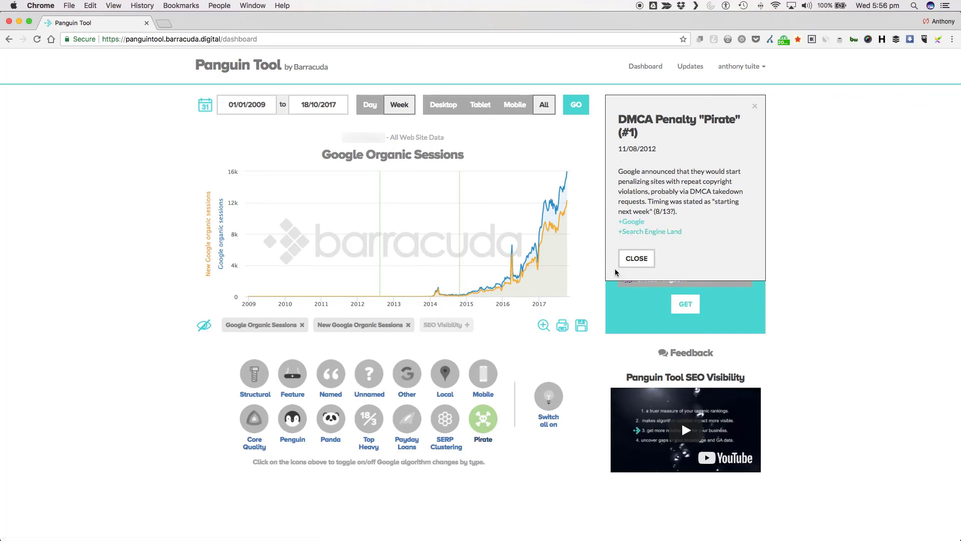
left_click(643, 260)
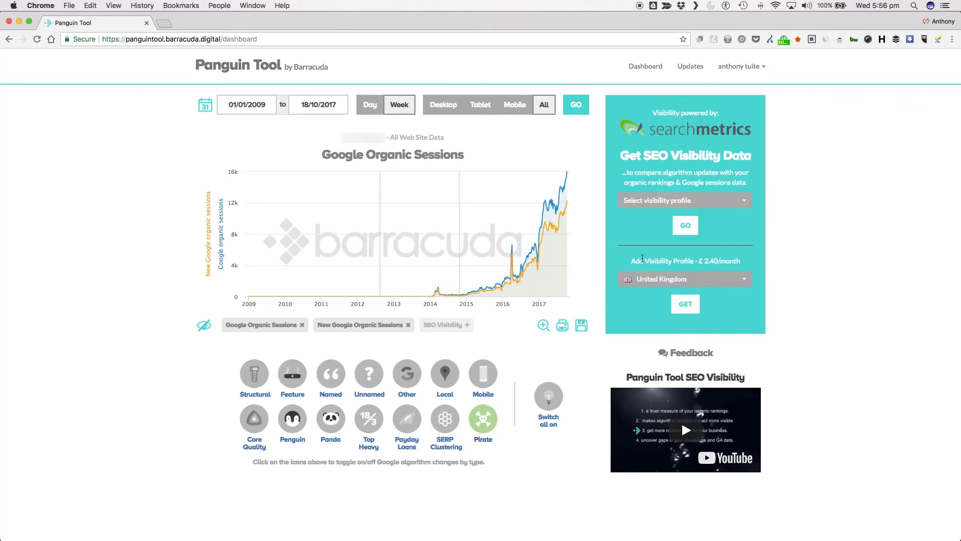
left_click(550, 396)
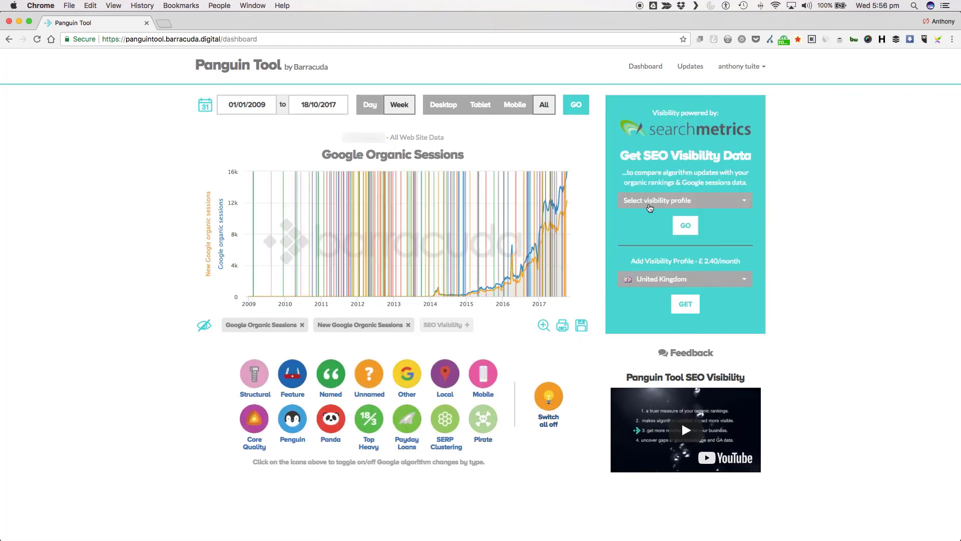